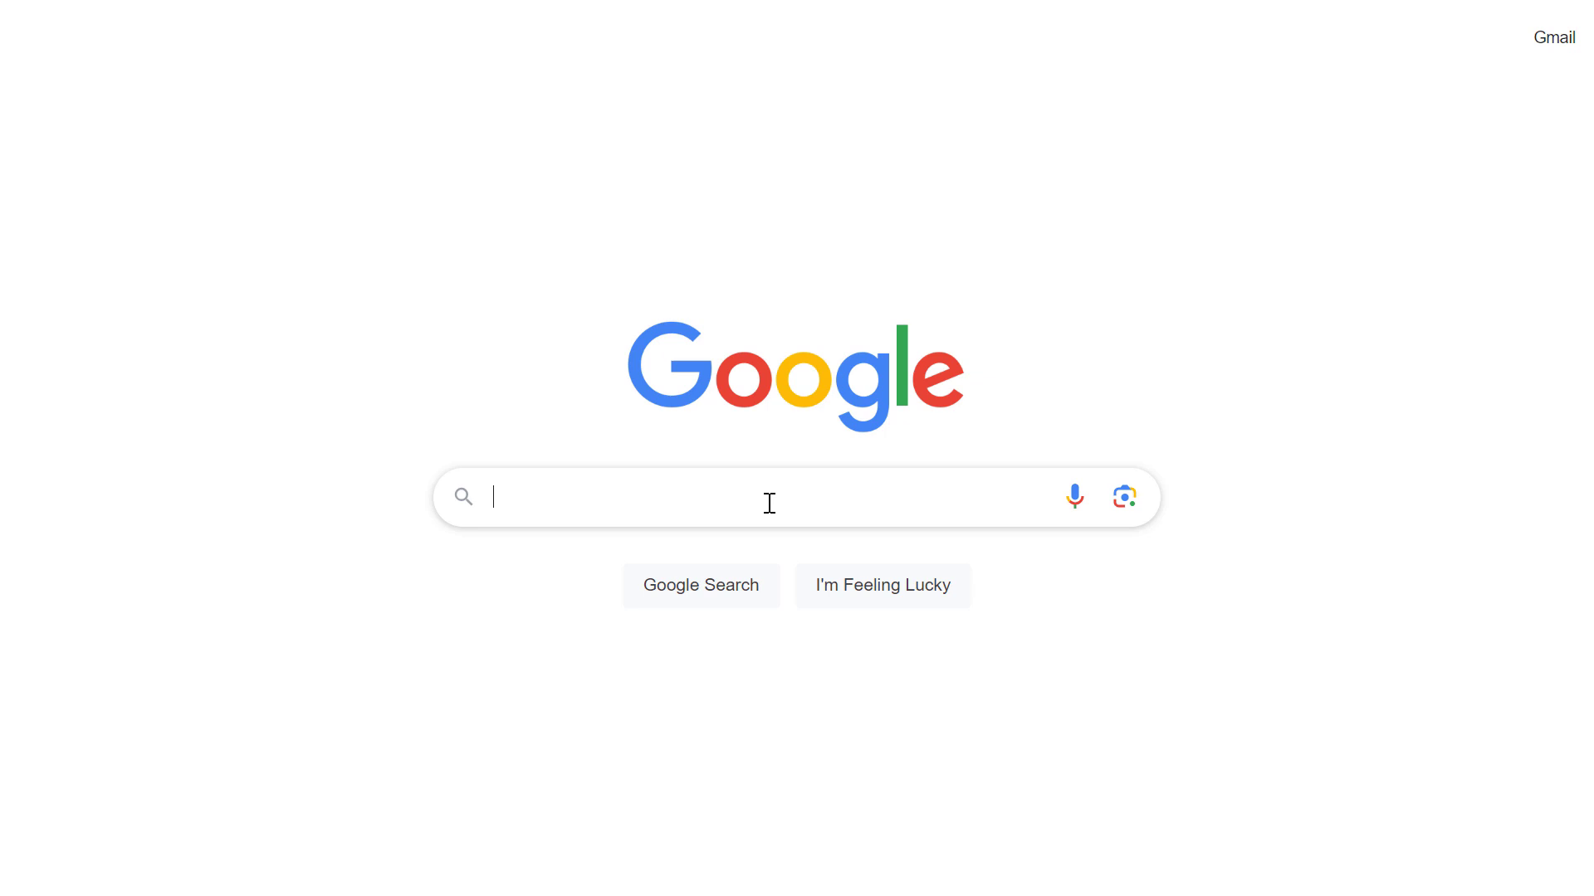
{"action": "type", "text": "register domain"}
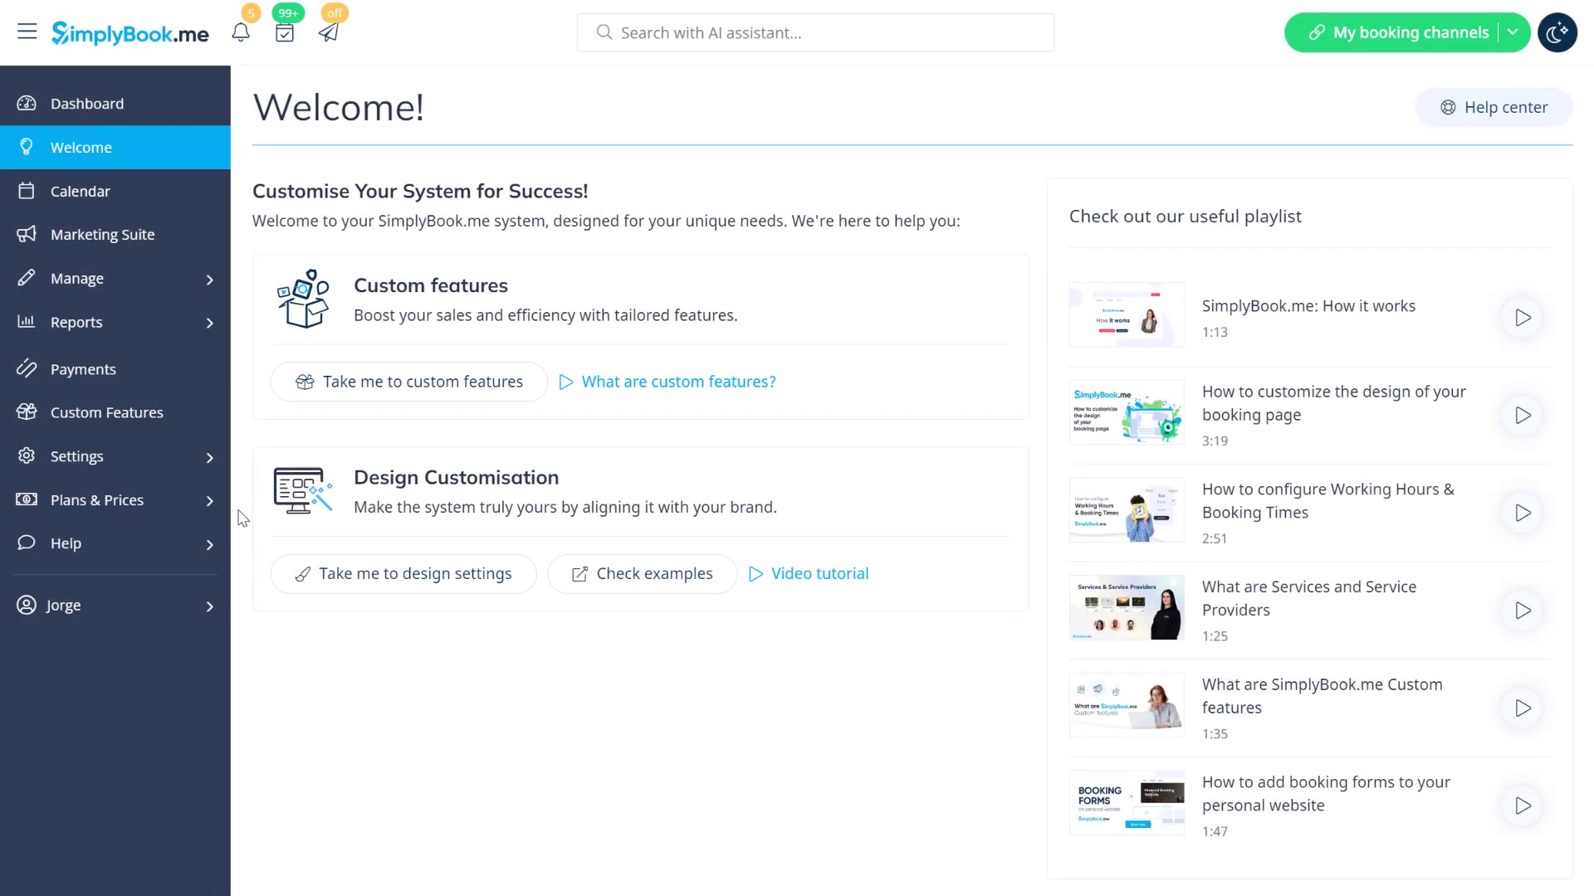
- Buy the Custom domain name feature for EUR119.00, accepting the Terms & Conditions
{"action": "left_click", "coordinate": [249, 480]}
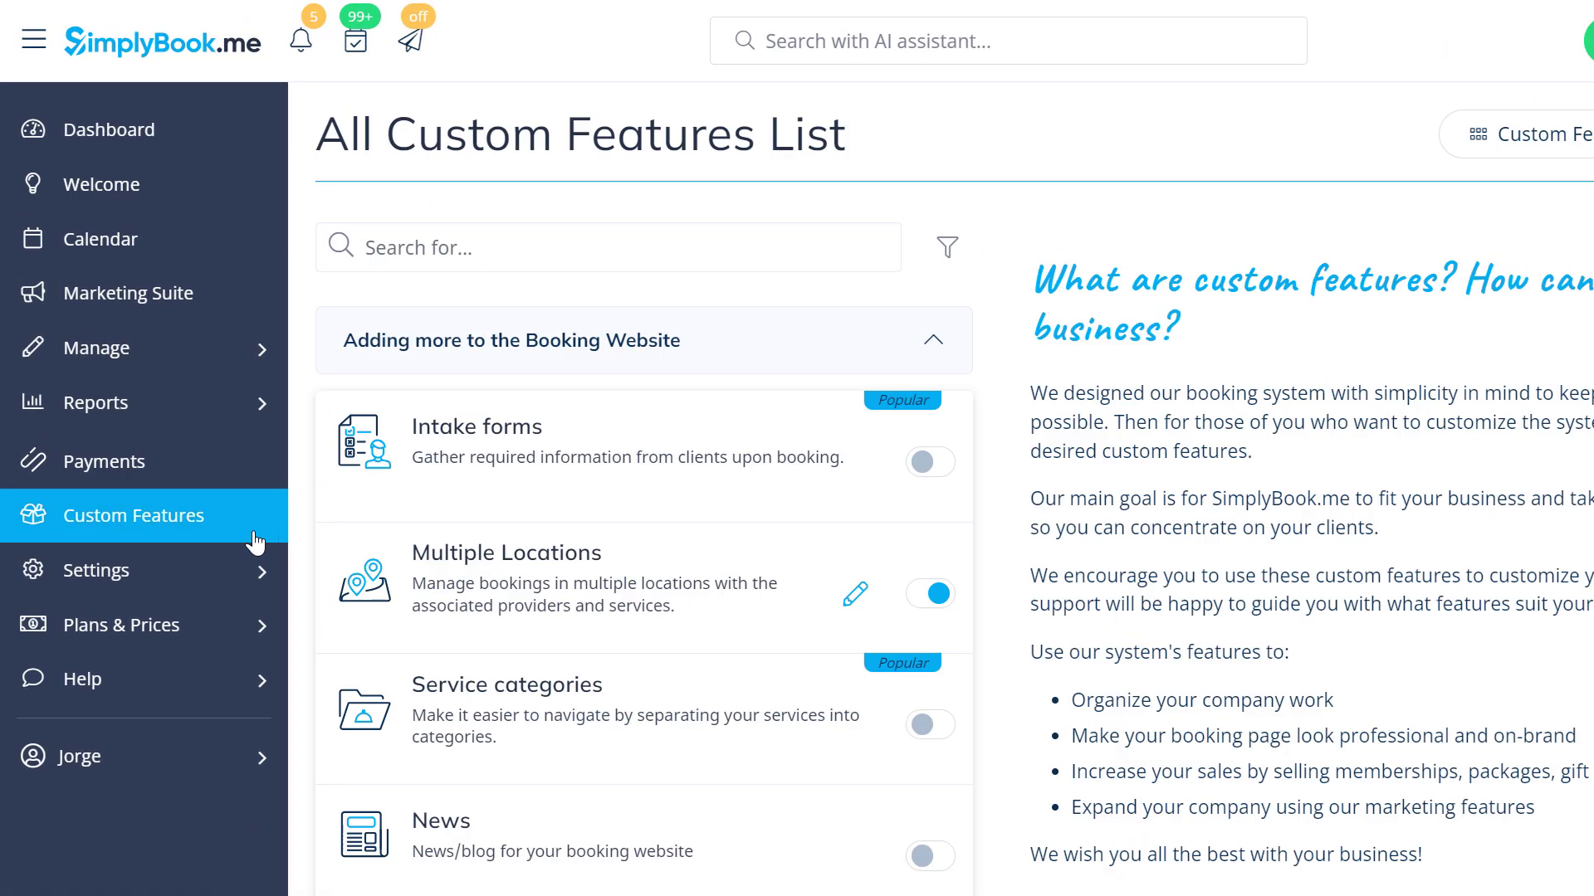
{"action": "left_click", "coordinate": [480, 248]}
{"action": "type", "text": "domain"}
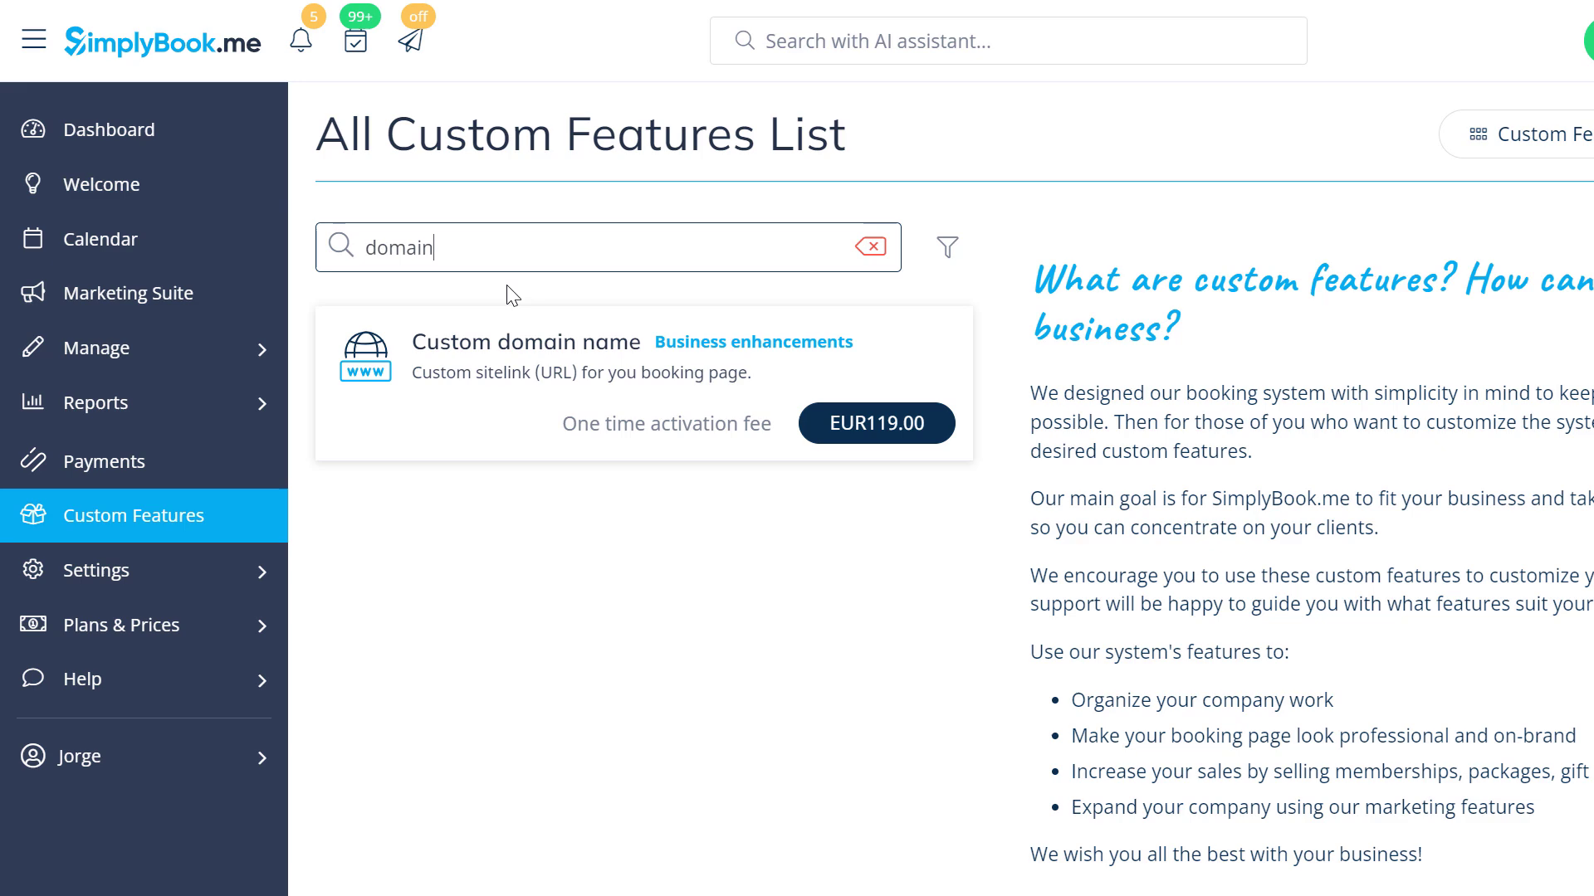
{"action": "left_click", "coordinate": [847, 424]}
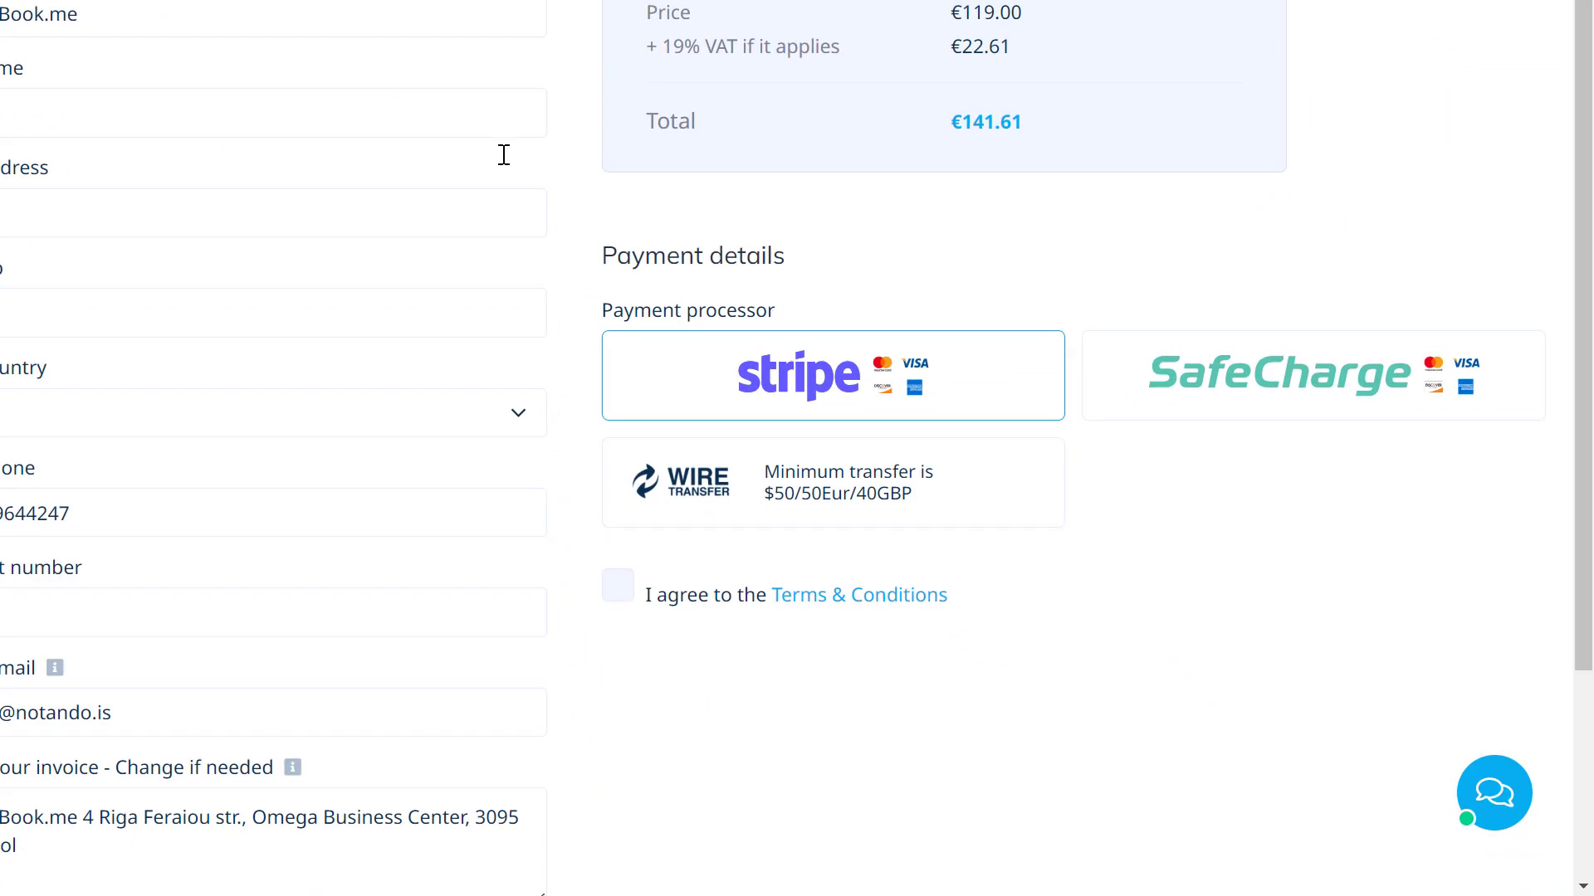
{"action": "left_click", "coordinate": [620, 587]}
{"action": "scroll", "coordinate": [630, 595], "scroll_direction": "down", "scroll_amount": 2}
{"action": "left_click", "coordinate": [701, 710]}
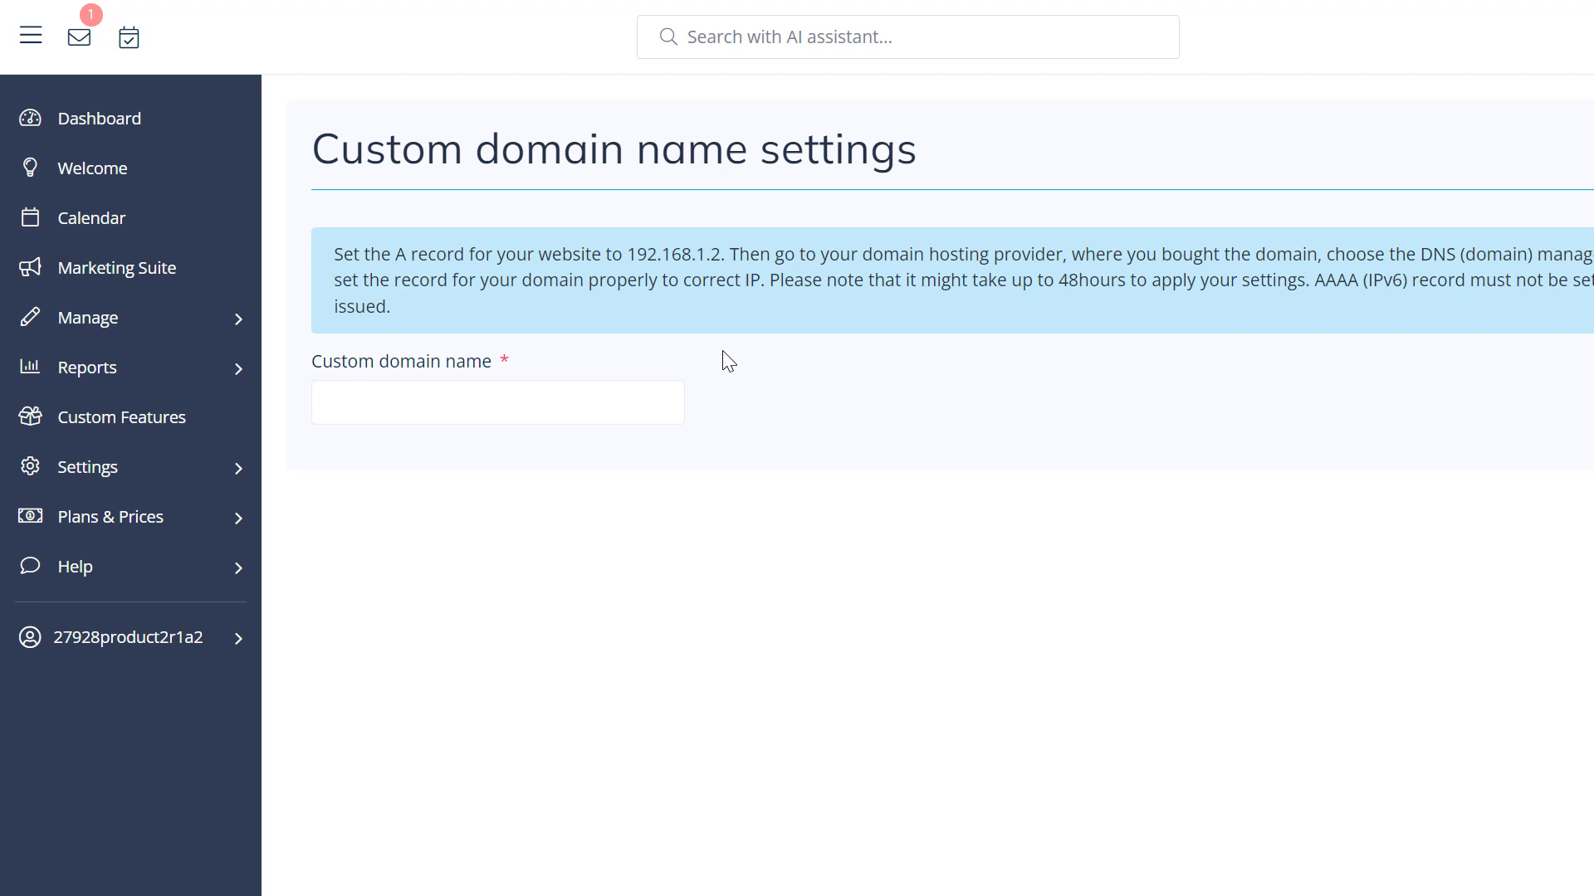
- Copy the IP 192.168.1.2 and start a new record in the registrar's Advanced DNS
{"action": "left_click_drag", "start_coordinate": [723, 256], "coordinate": [631, 254]}
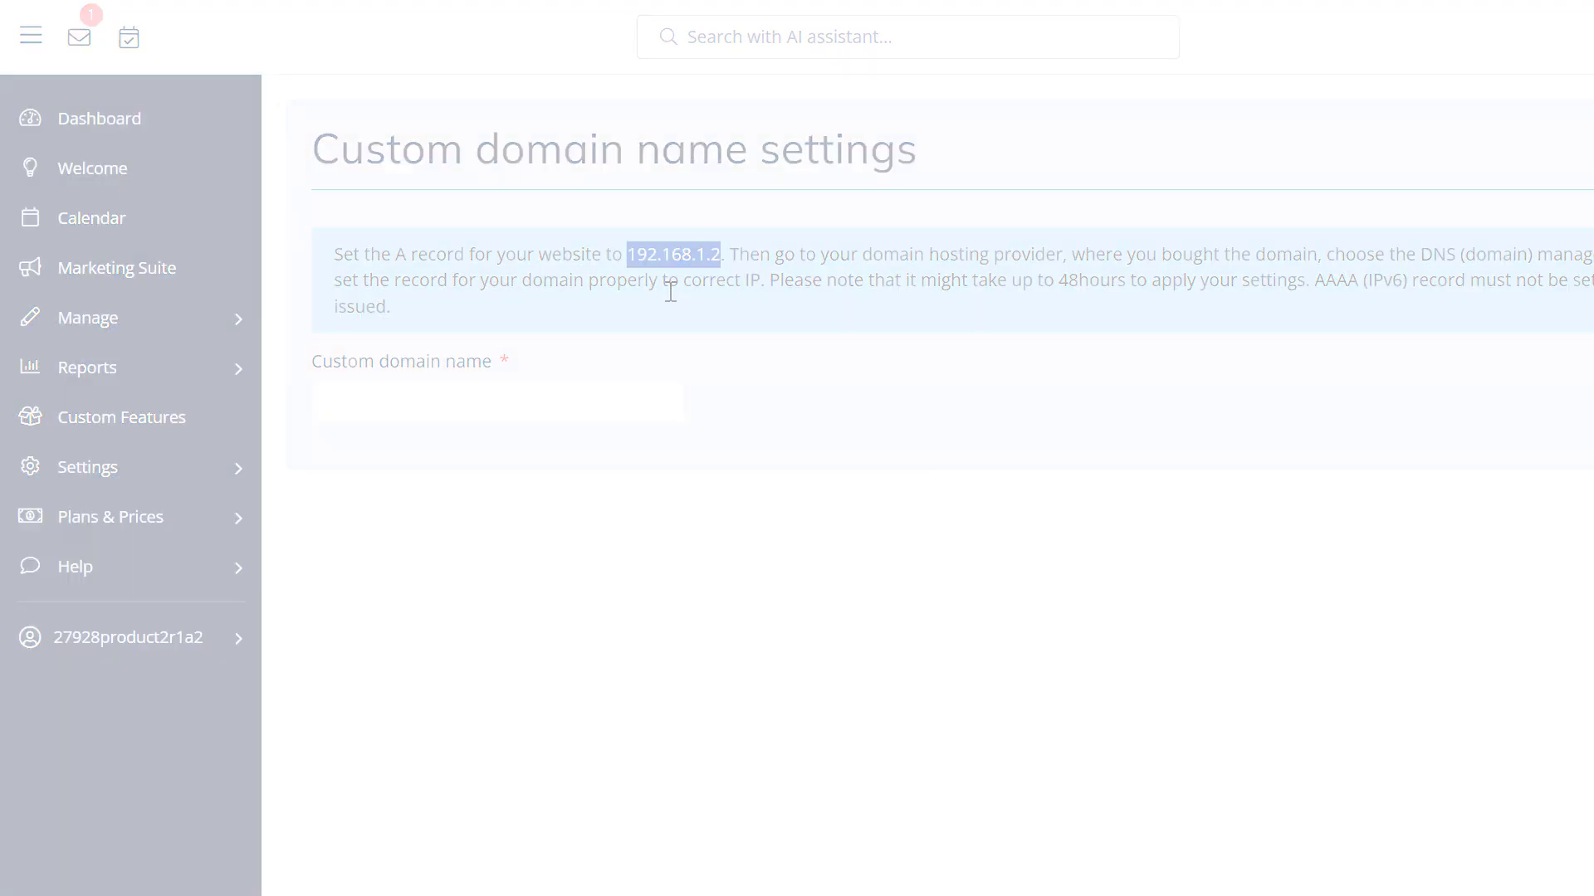
{"action": "left_click", "coordinate": [292, 821]}
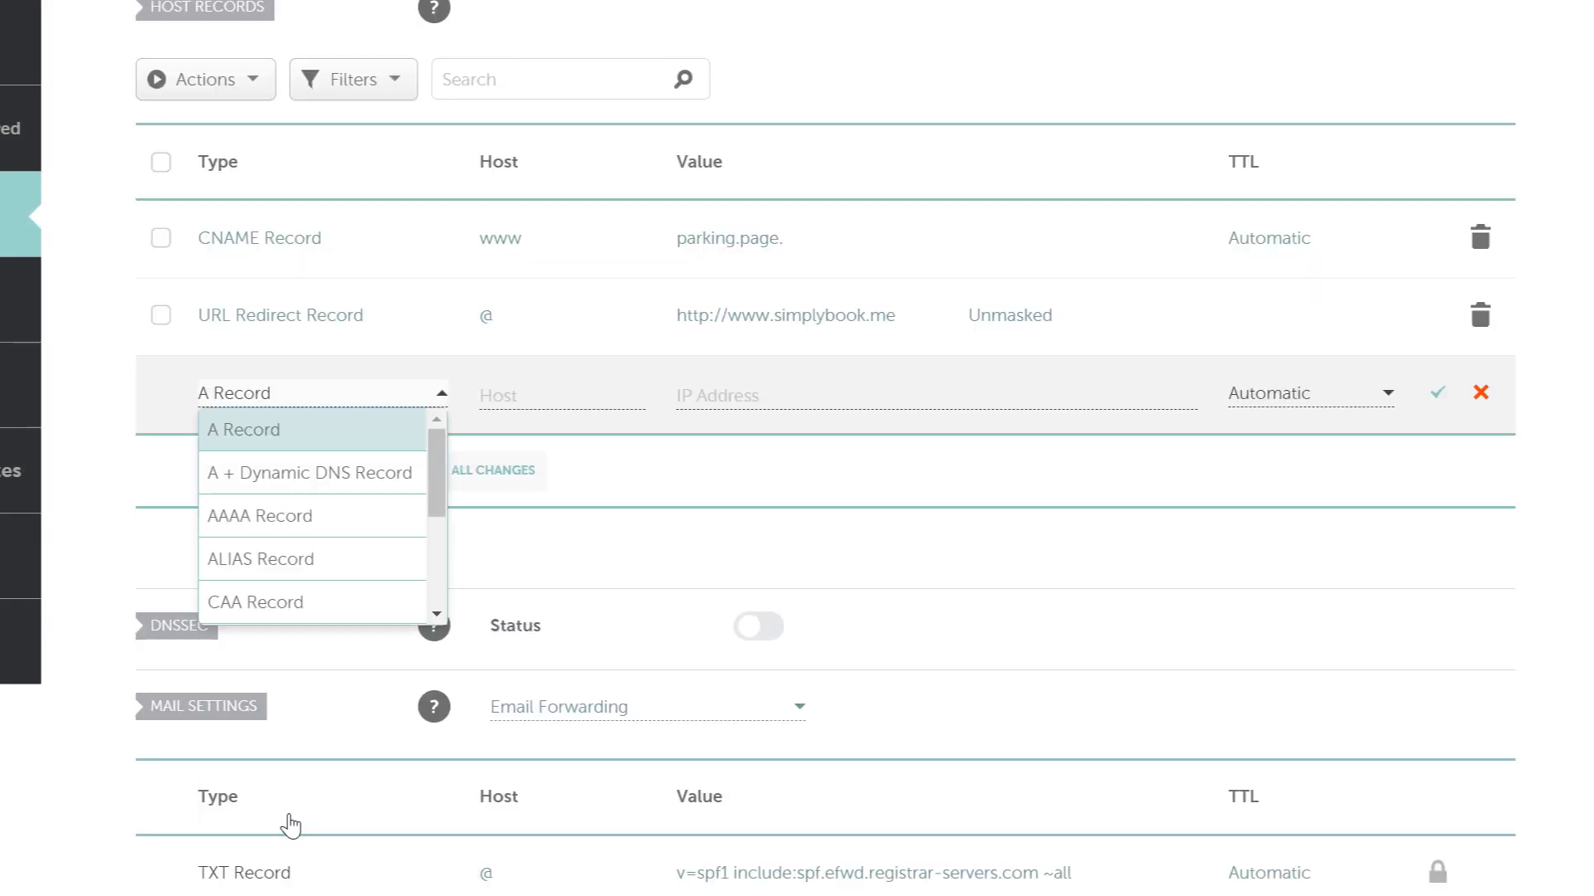
- Save an A Record with host www and IP address 192.168.1.2
{"action": "left_click", "coordinate": [575, 403]}
{"action": "left_click", "coordinate": [575, 396]}
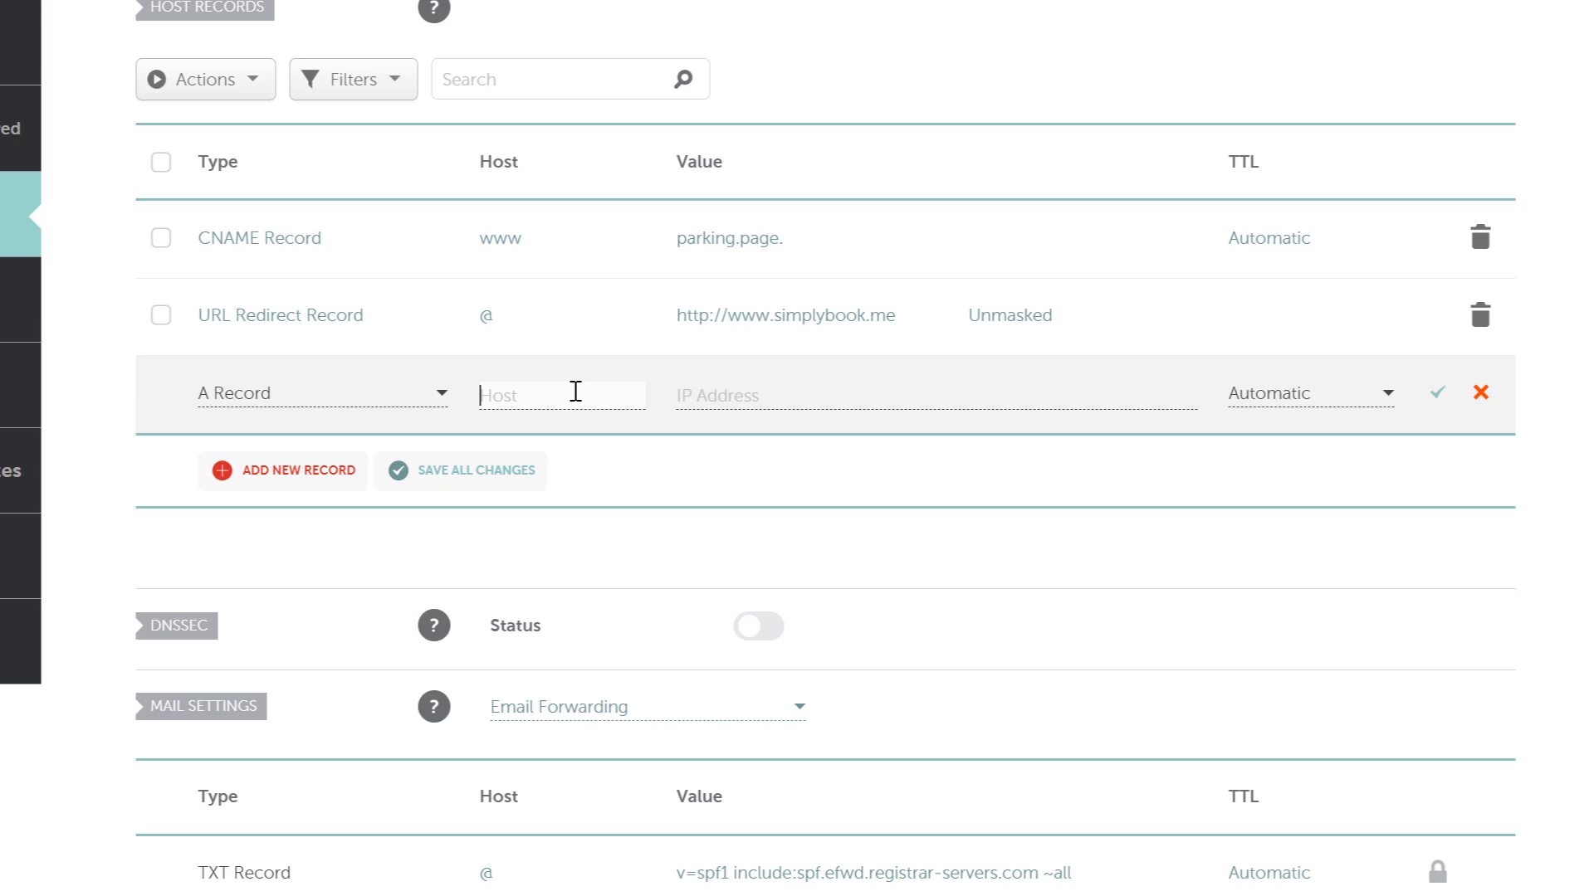
{"action": "type", "text": "www"}
{"action": "left_click", "coordinate": [755, 403]}
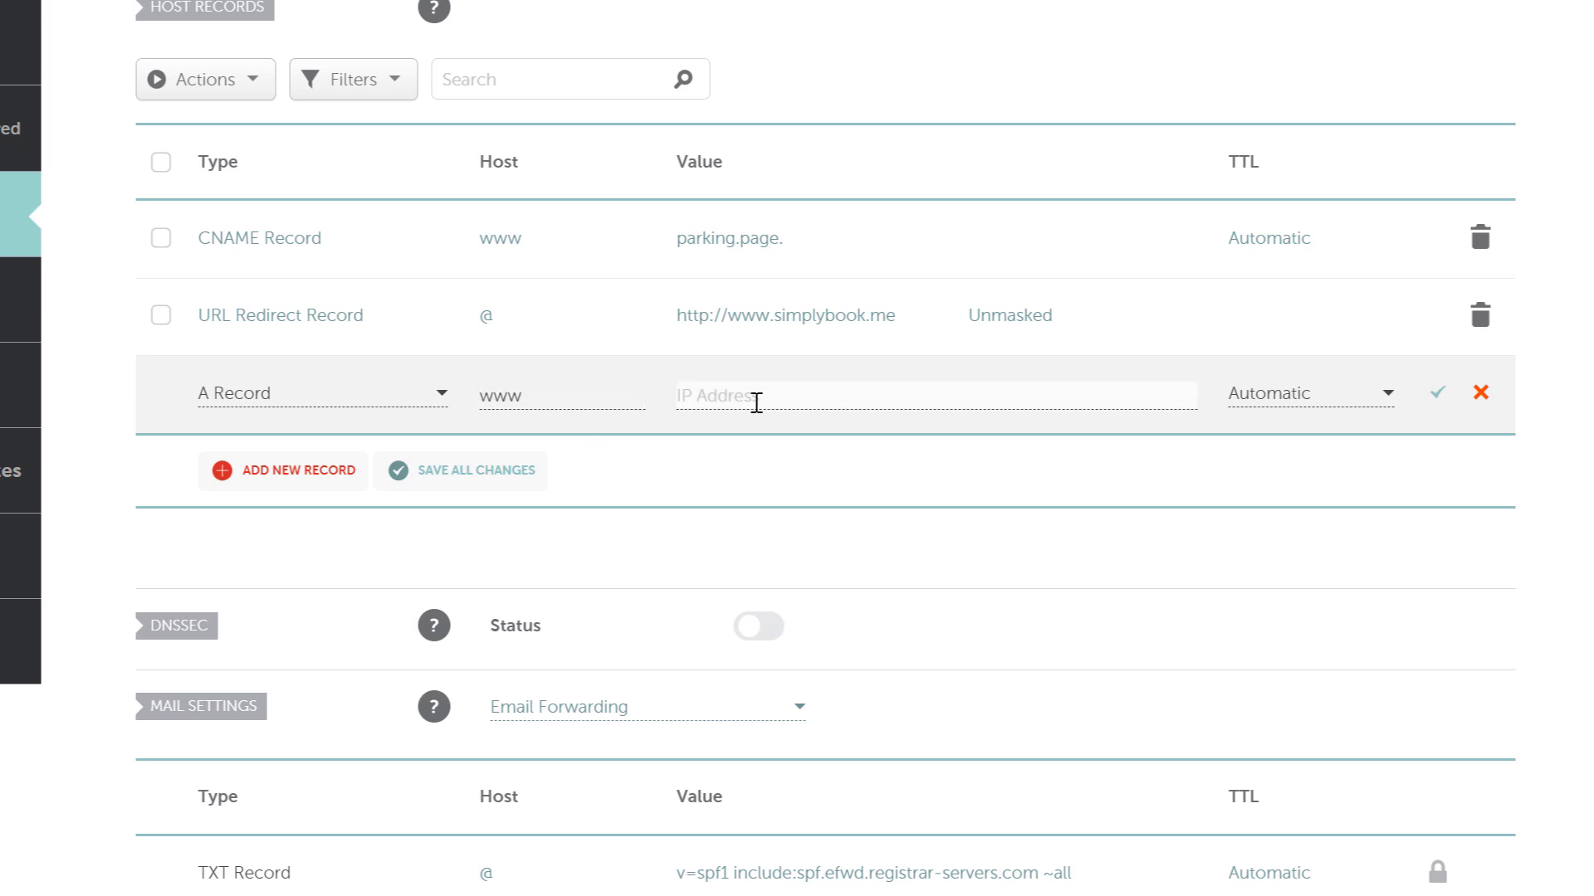
{"action": "type", "text": "192.168.1.2"}
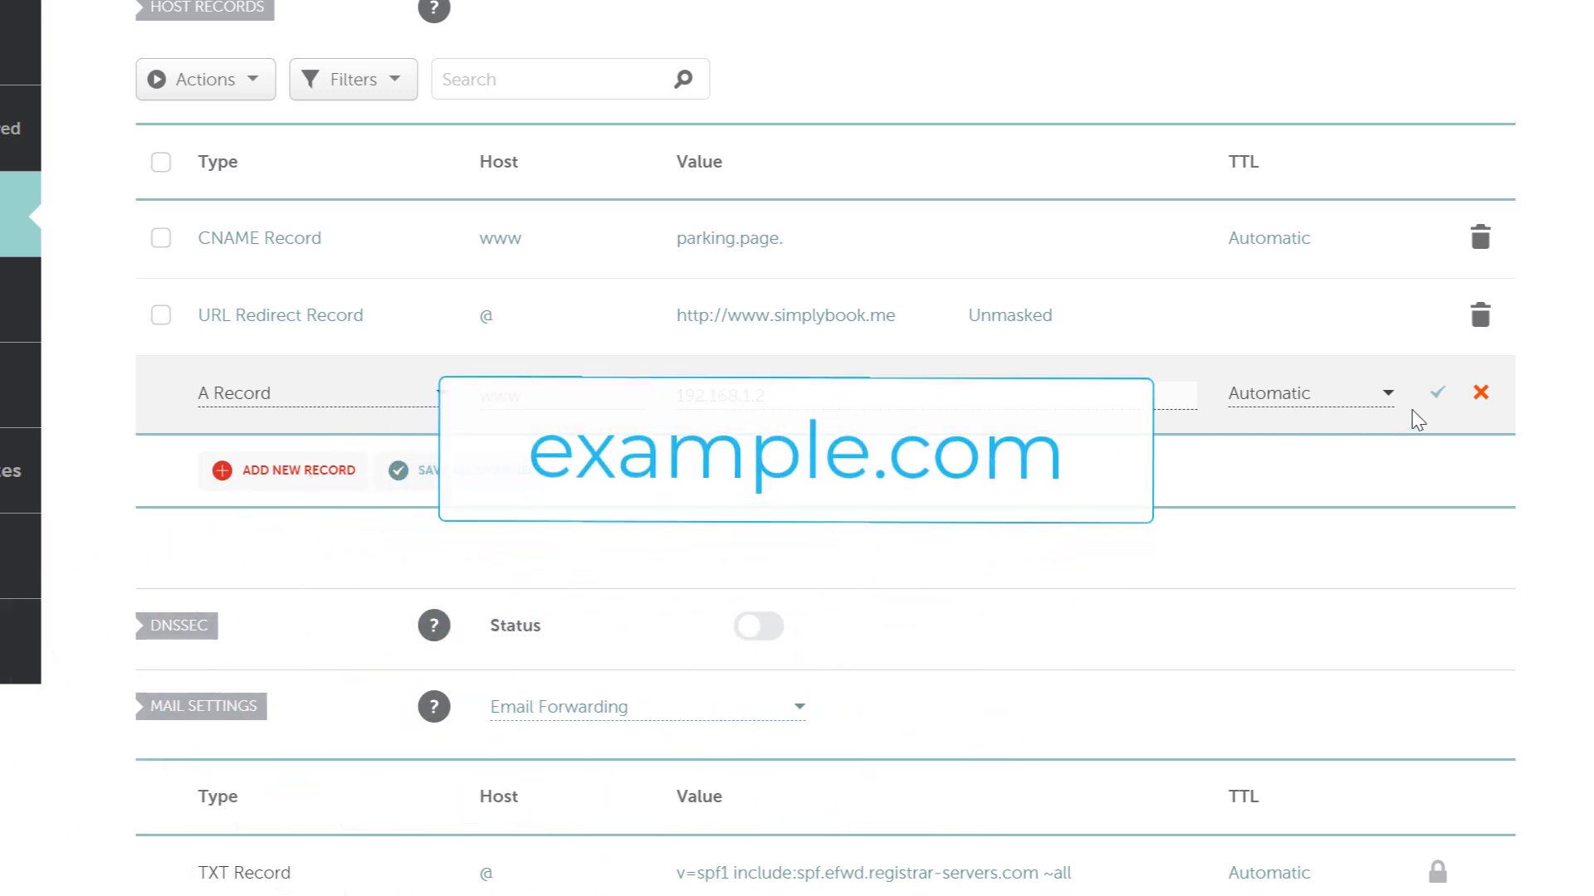
{"action": "left_click", "coordinate": [1436, 399]}
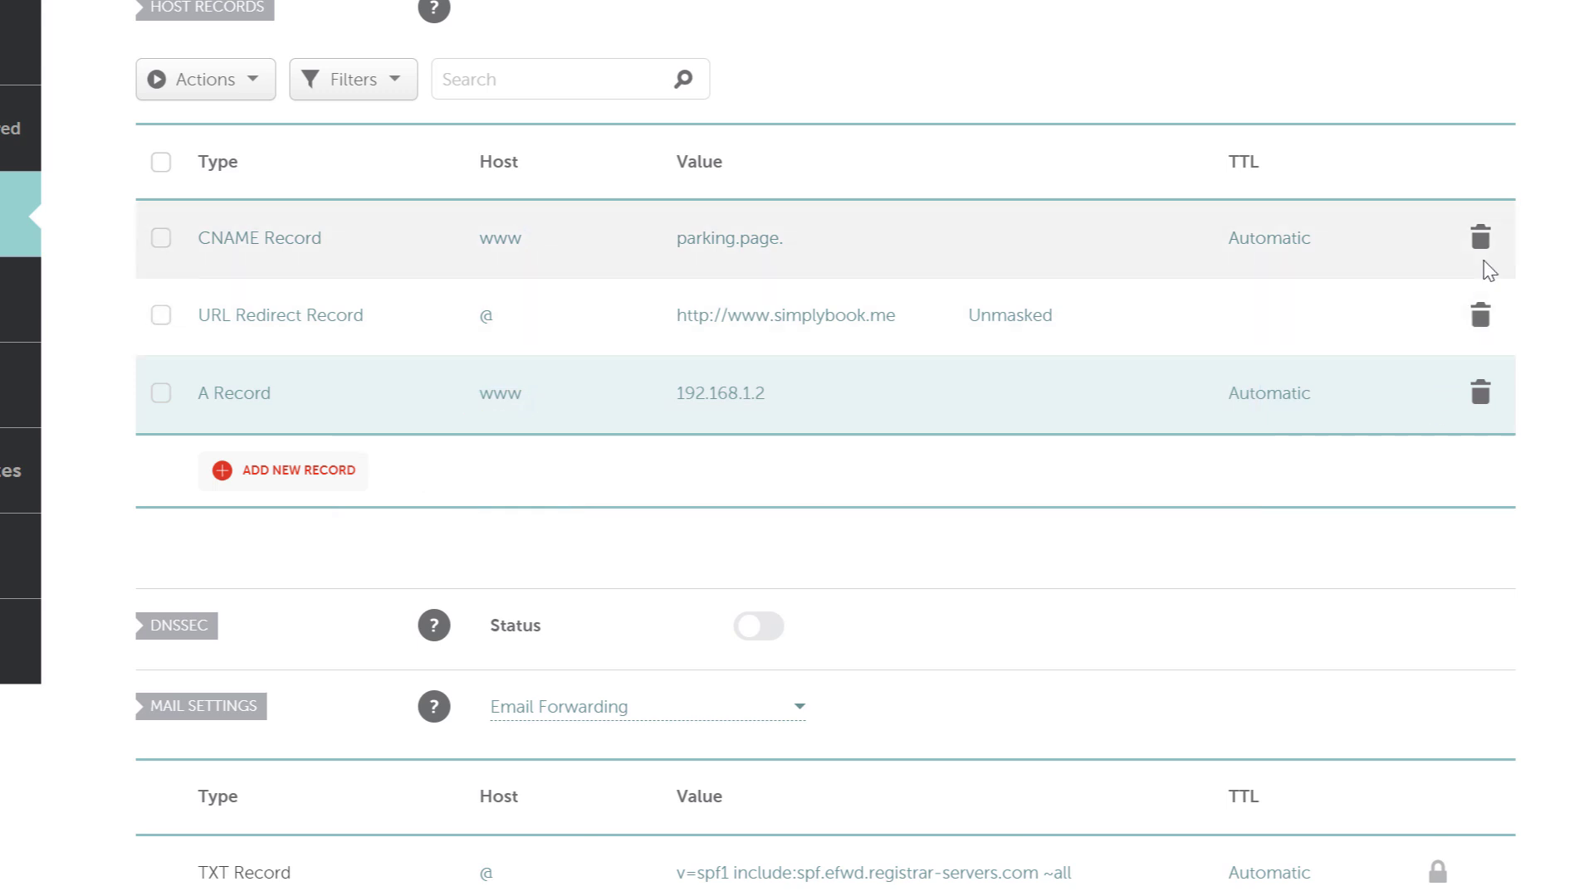
- Delete the old www CNAME Record and confirm the removal
{"action": "left_click", "coordinate": [1481, 237]}
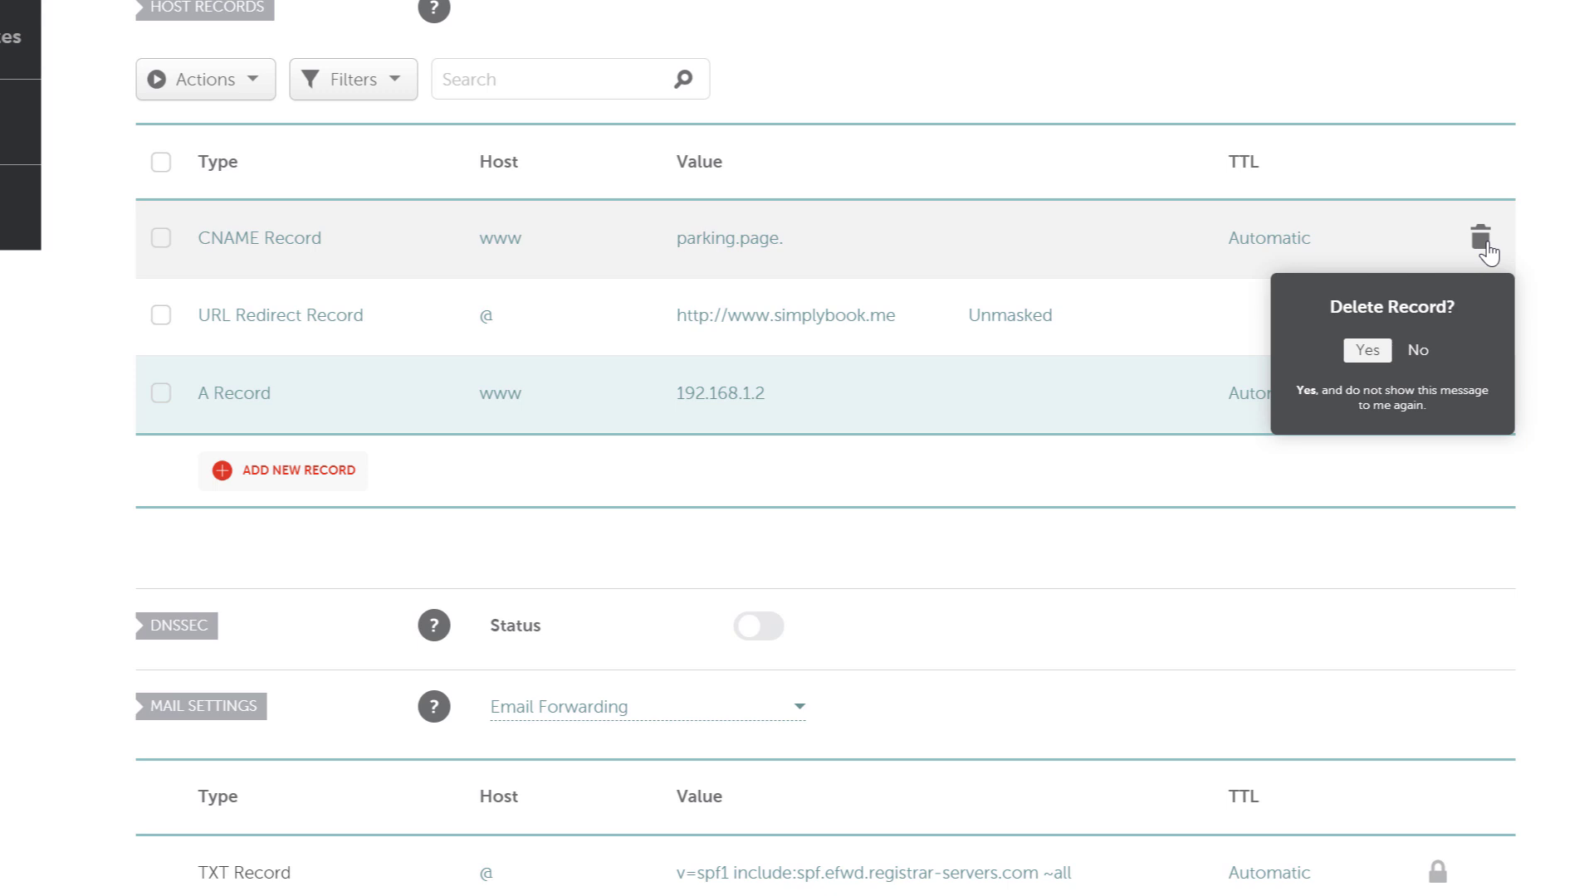
{"action": "left_click", "coordinate": [1366, 350]}
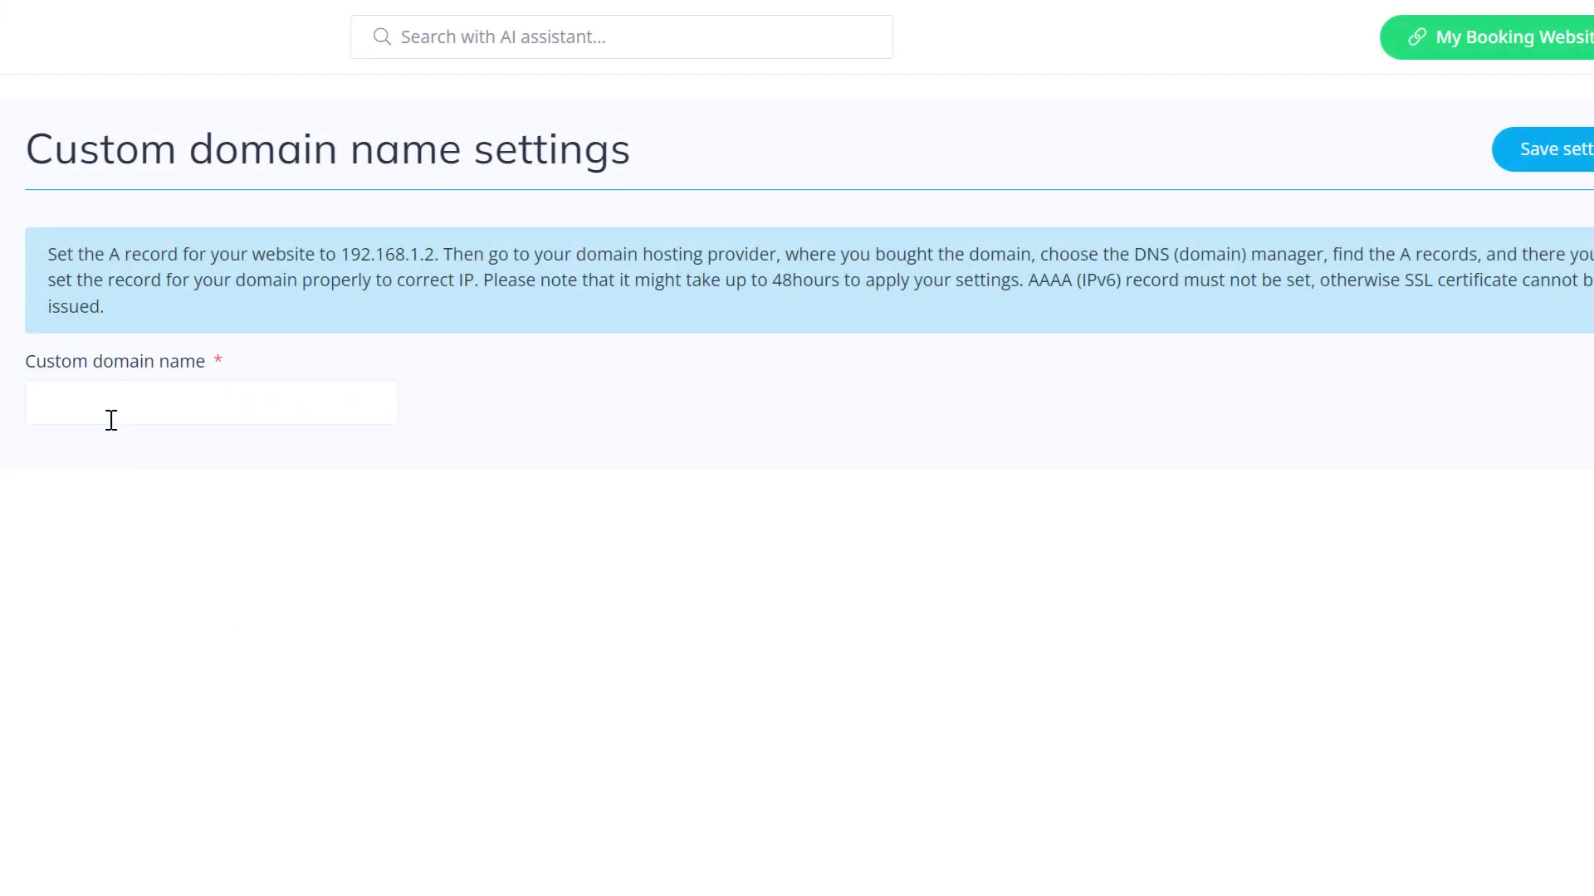
{"action": "left_click", "coordinate": [110, 420]}
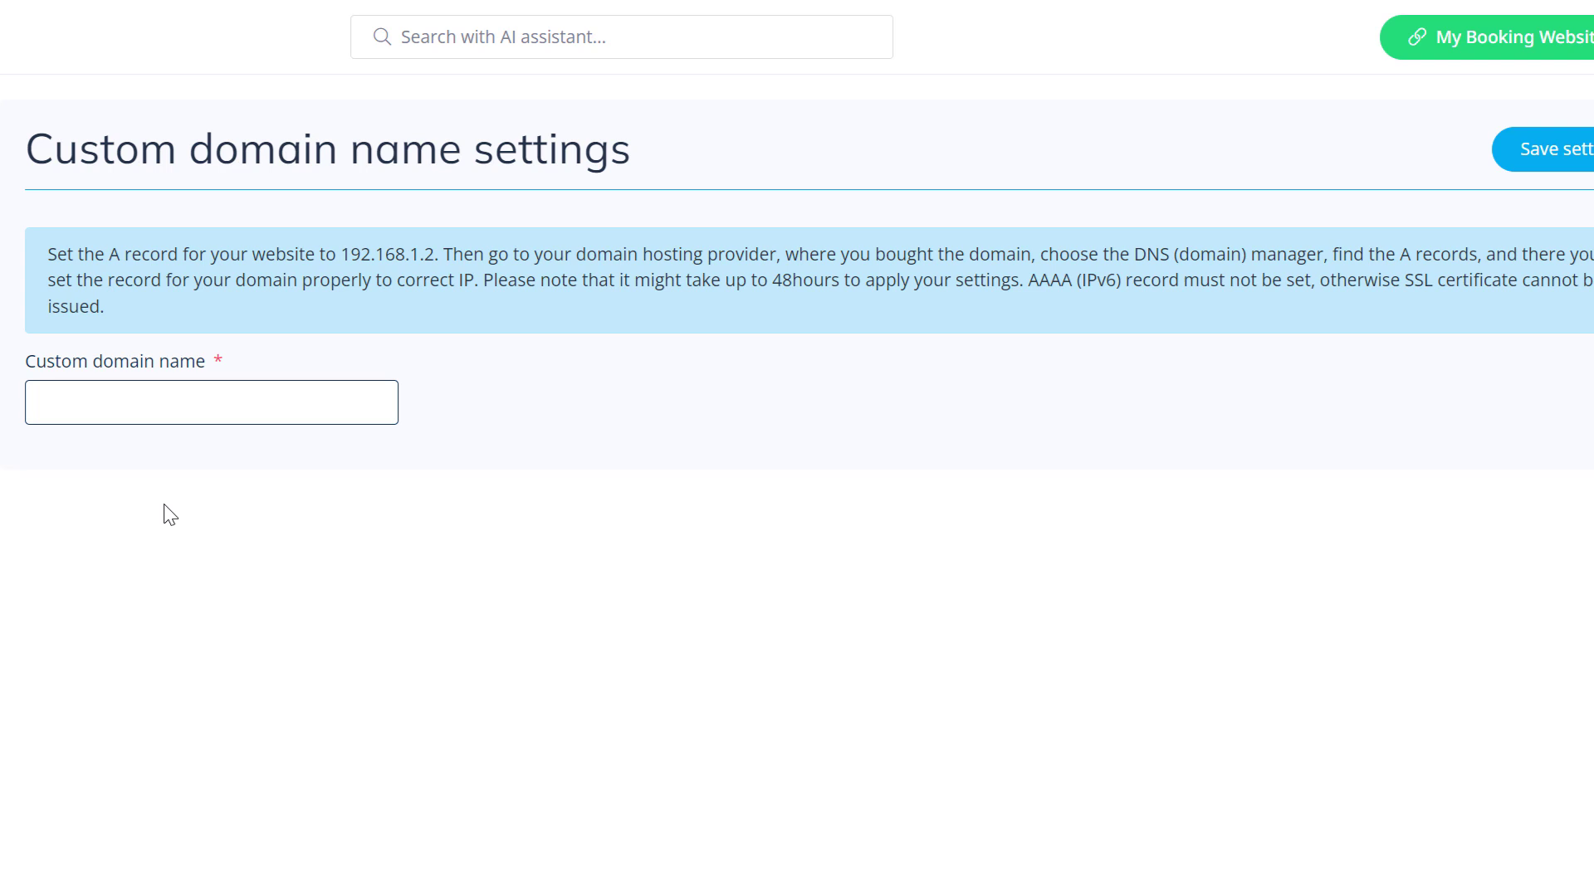
{"action": "type", "text": "simplybook.me"}
{"action": "key", "text": "ctrl+a"}
{"action": "key", "text": "BackSpace"}
{"action": "type", "text": "www.simplybook."}
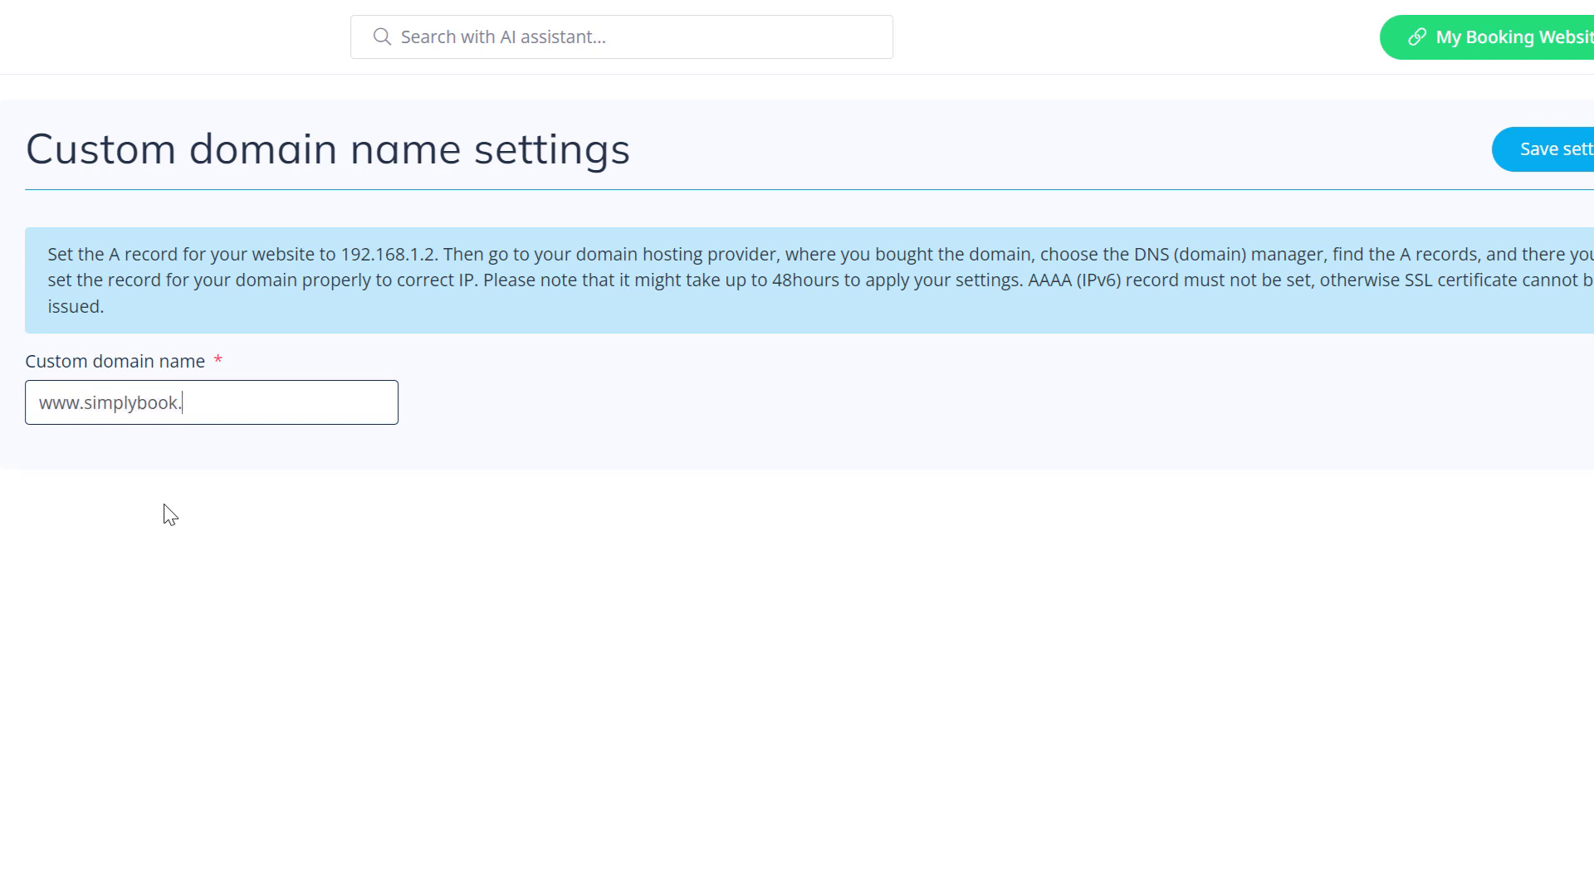
{"action": "type", "text": "me"}
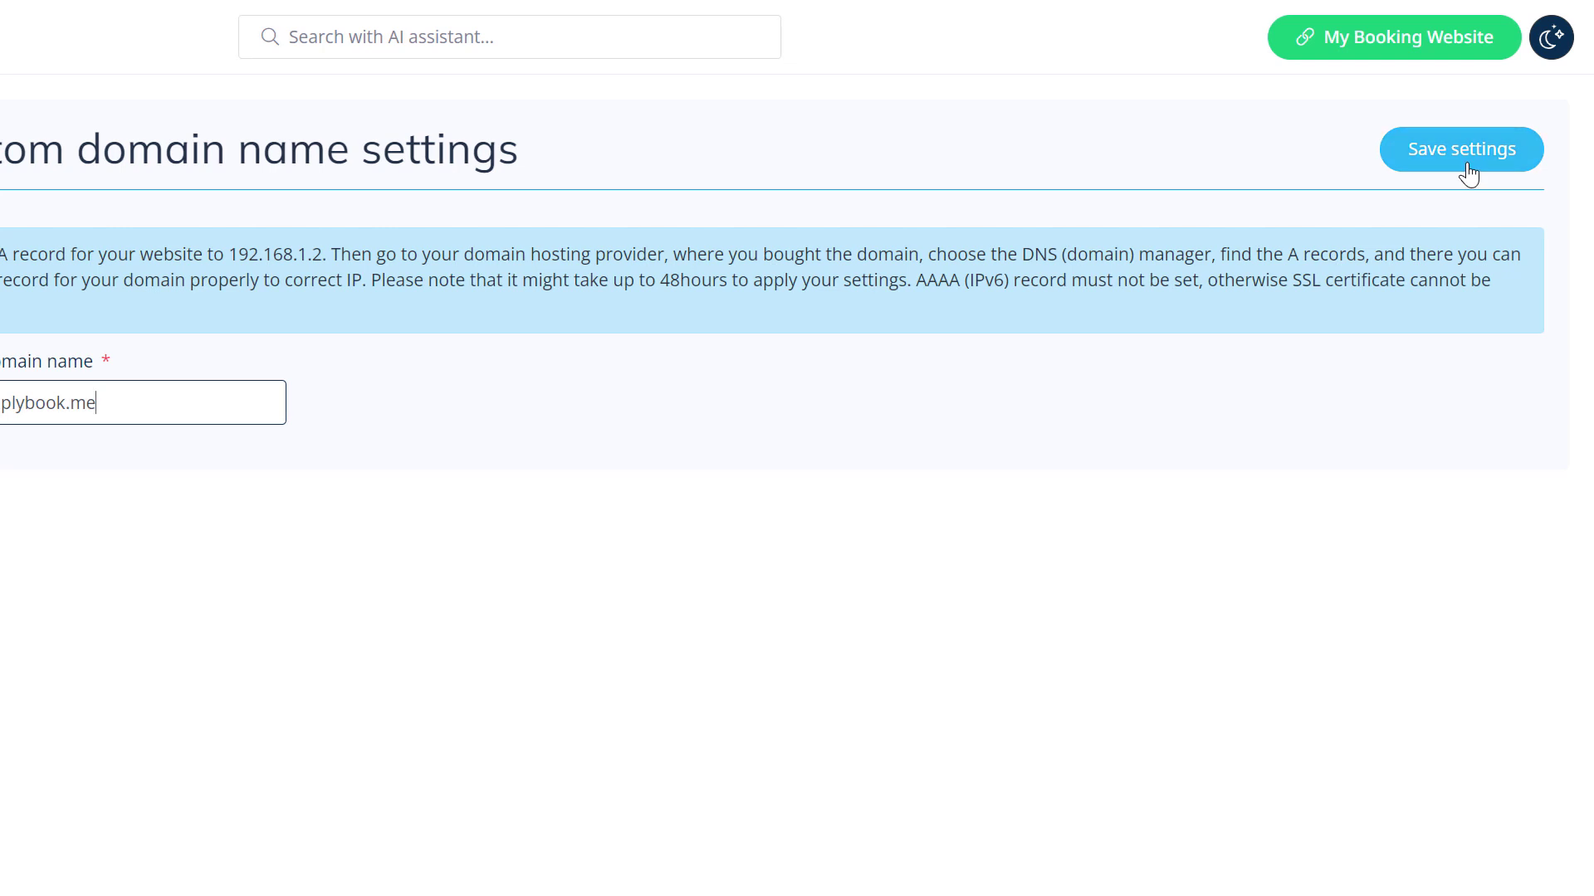
{"action": "left_click", "coordinate": [1469, 173]}
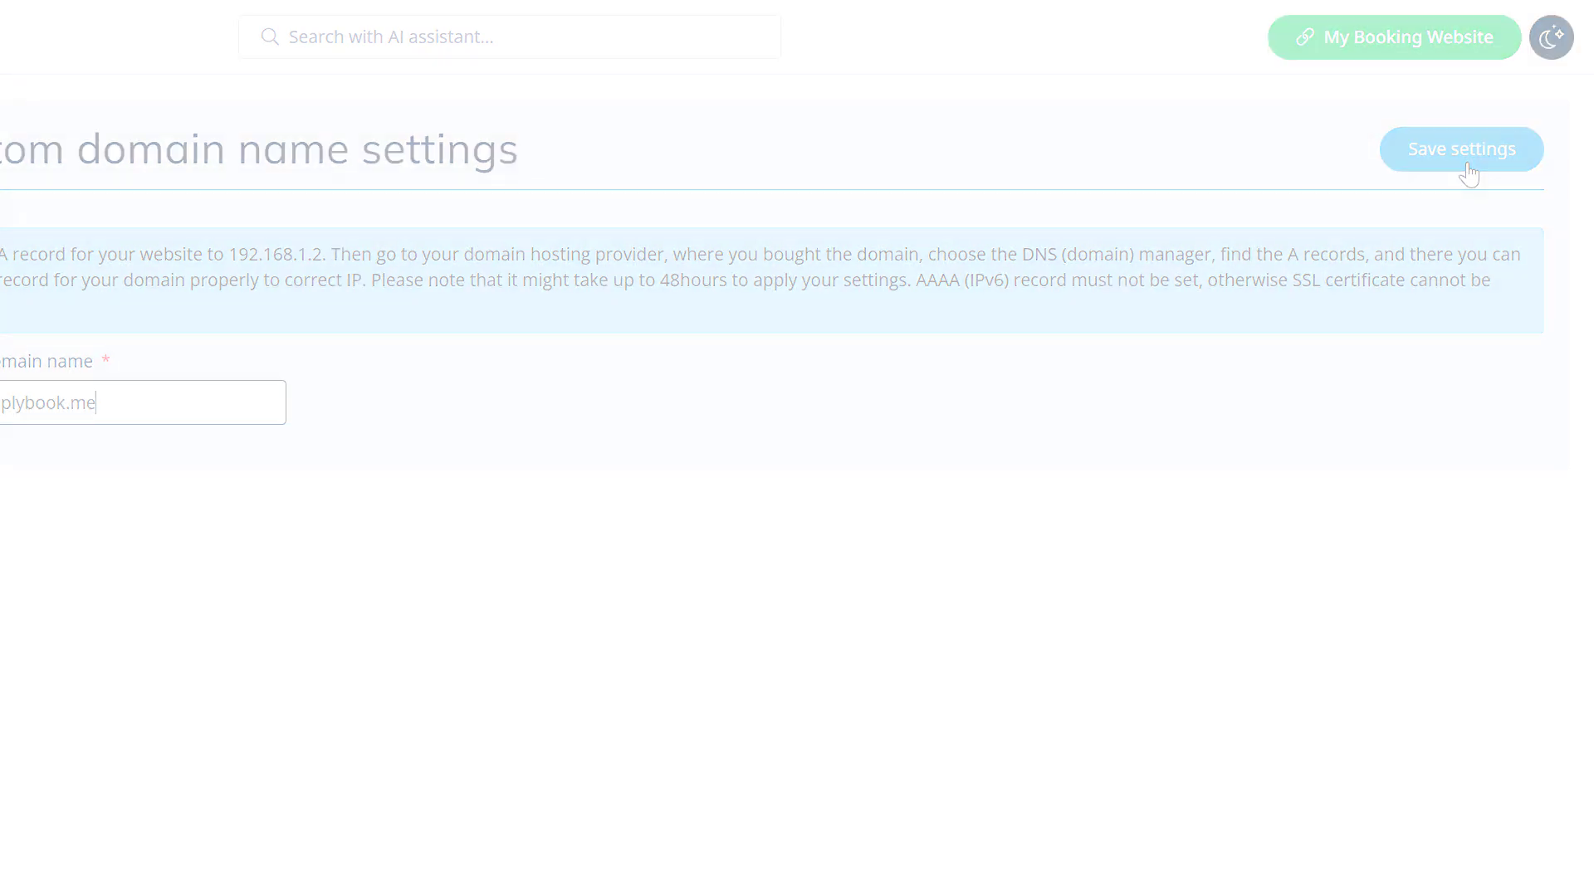
{"action": "scroll", "coordinate": [1004, 335], "scroll_direction": "down", "scroll_amount": 4}
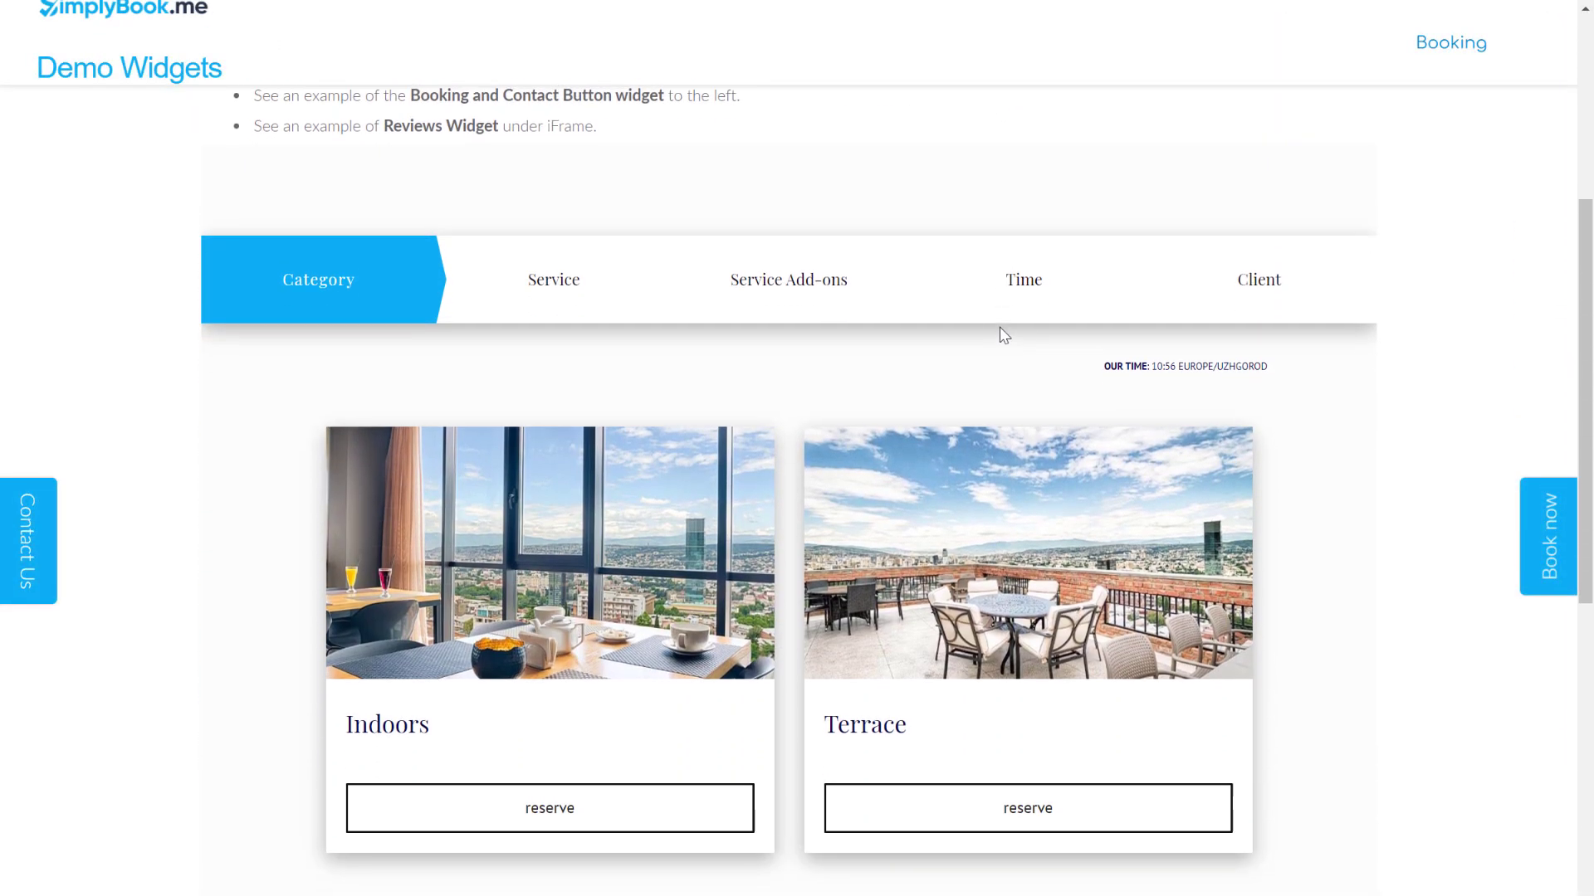
- Reserve under Indoors in the demo widget to show Table for 2 and Table for 4
{"action": "left_click", "coordinate": [648, 795]}
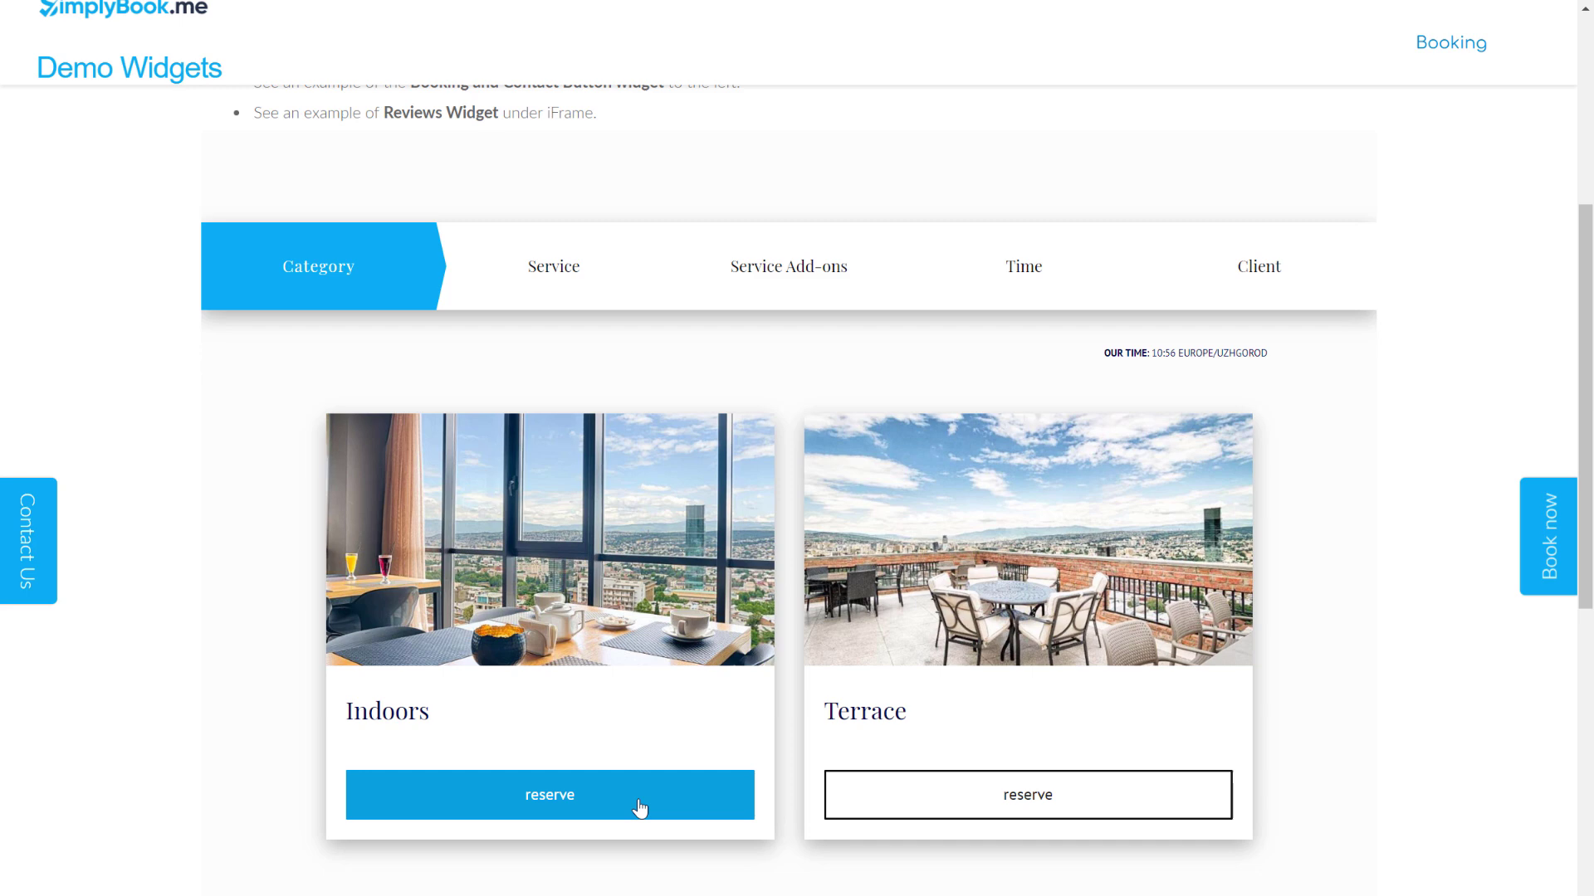
{"action": "scroll", "coordinate": [640, 809], "scroll_direction": "down", "scroll_amount": 1}
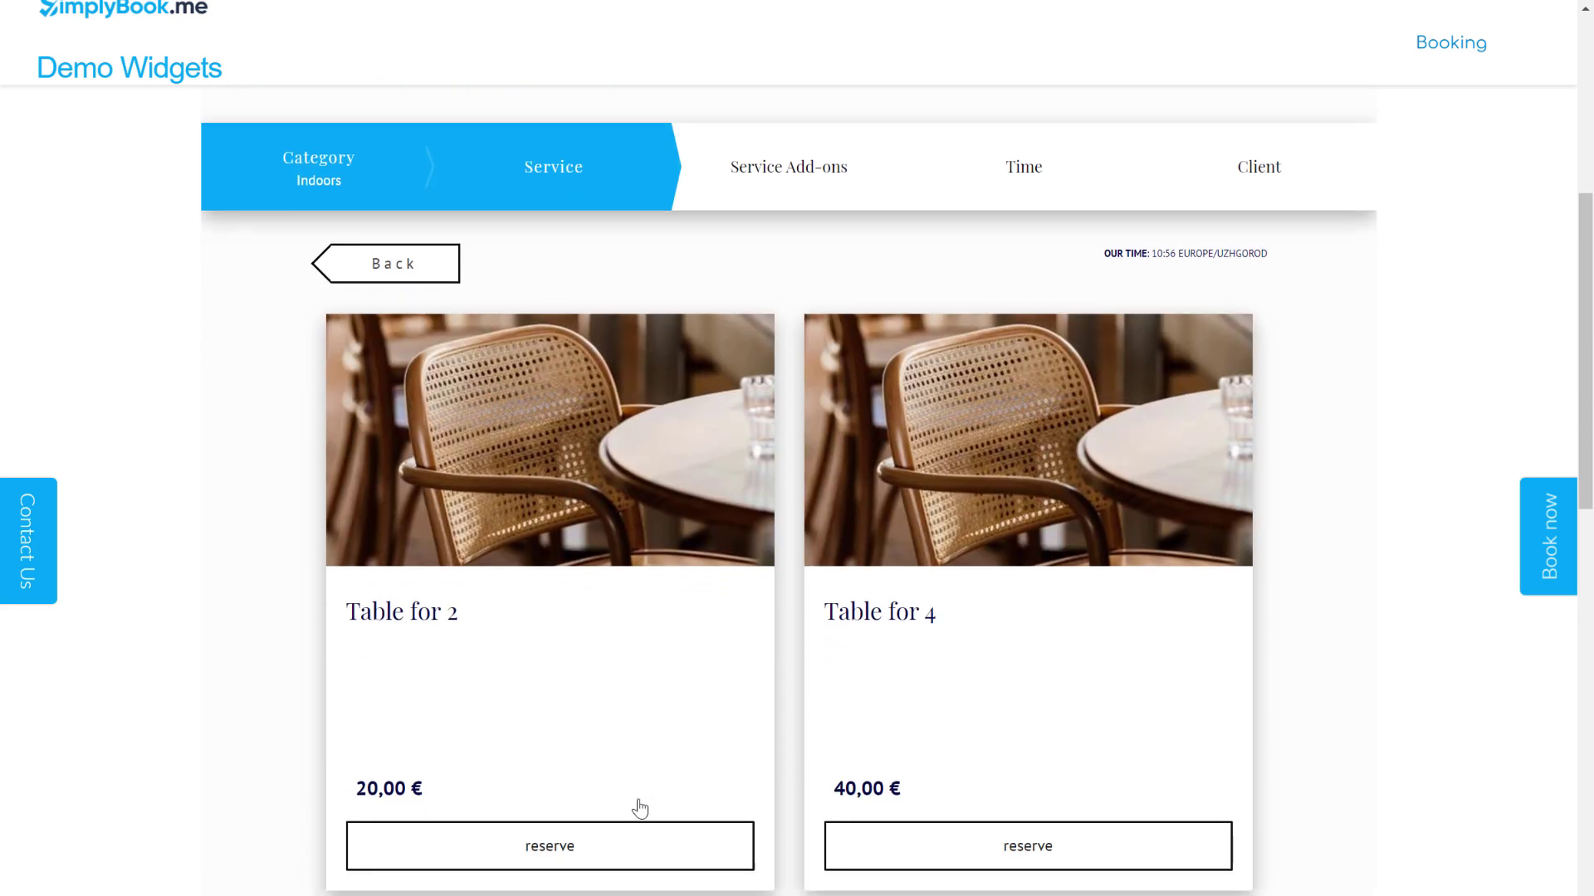